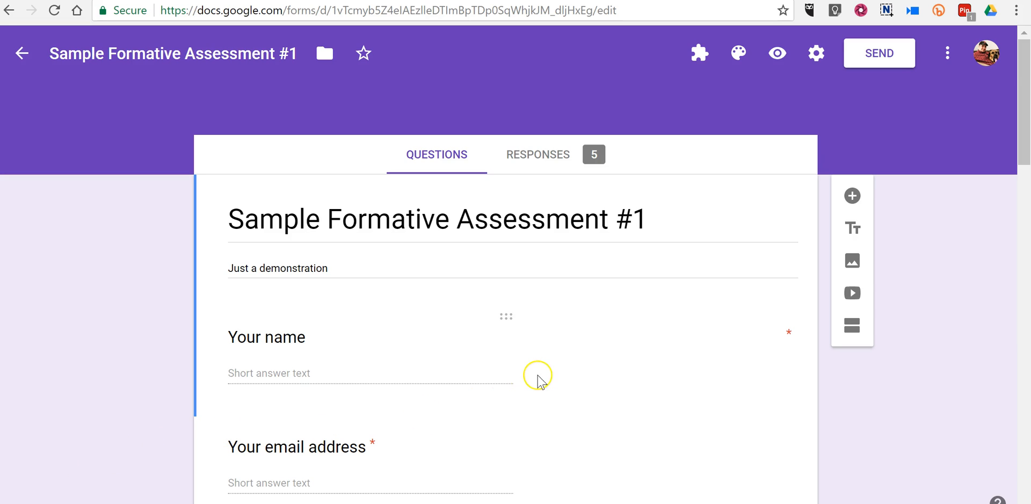
Step: Open the quiz in a 3-sheet print preview via the More menu's Print option
{"action": "left_click", "coordinate": [949, 58]}
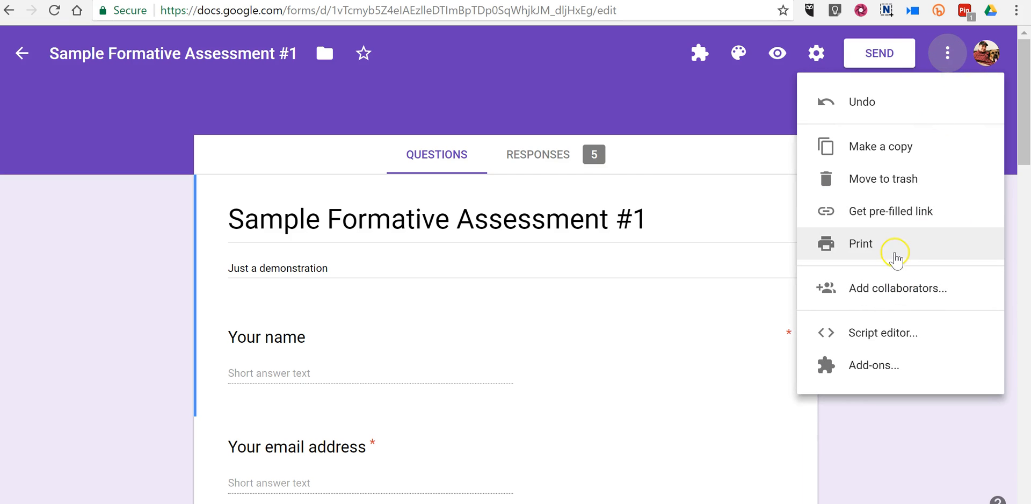
{"action": "left_click", "coordinate": [893, 252]}
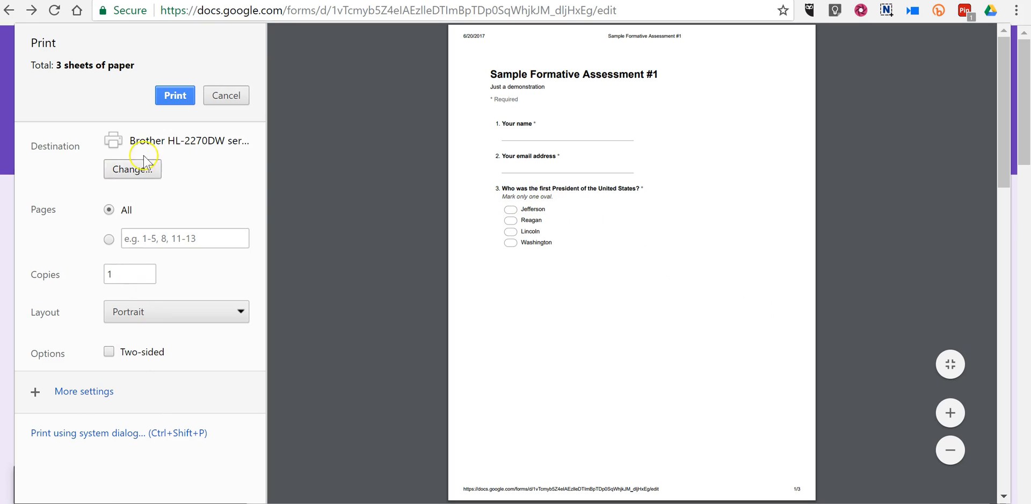
{"action": "left_click", "coordinate": [125, 169]}
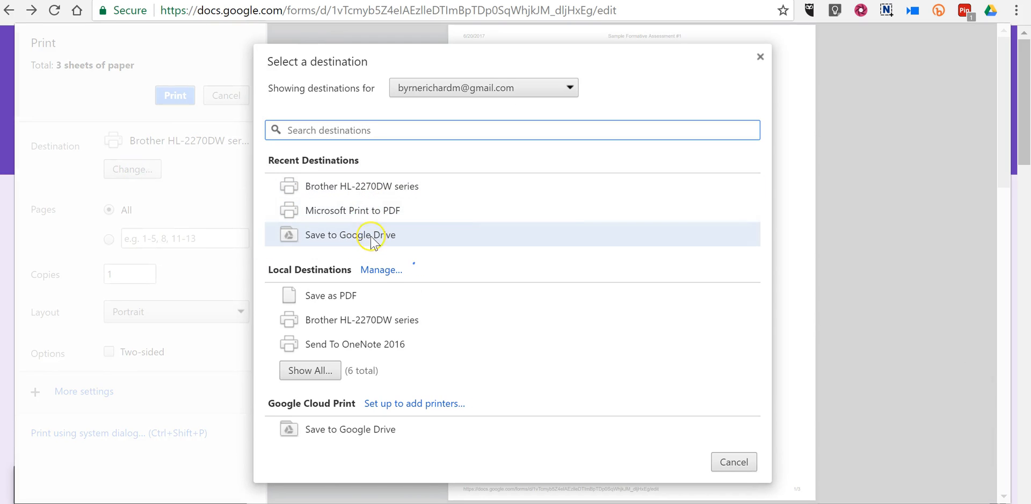
{"action": "left_click", "coordinate": [733, 462]}
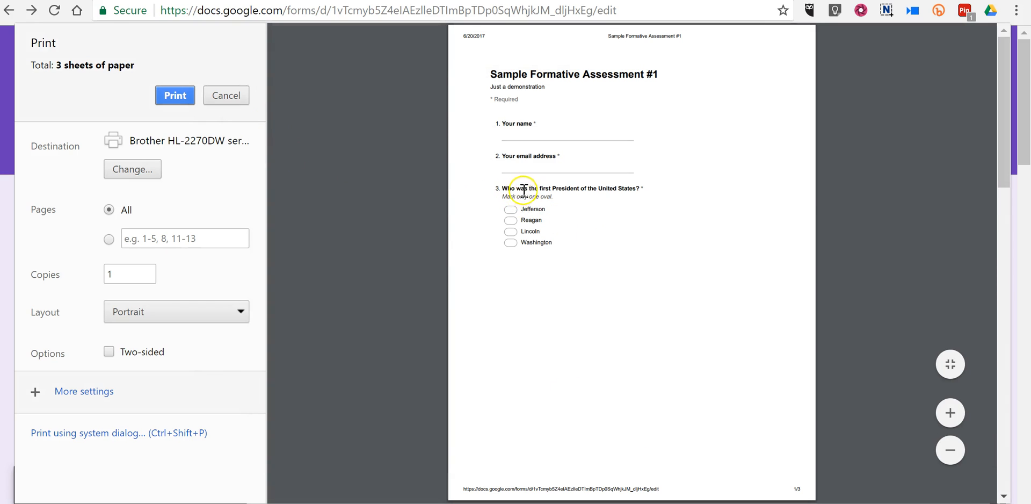
Step: Cancel printing and return to the quiz editor with its 5 responses
{"action": "left_click", "coordinate": [230, 97]}
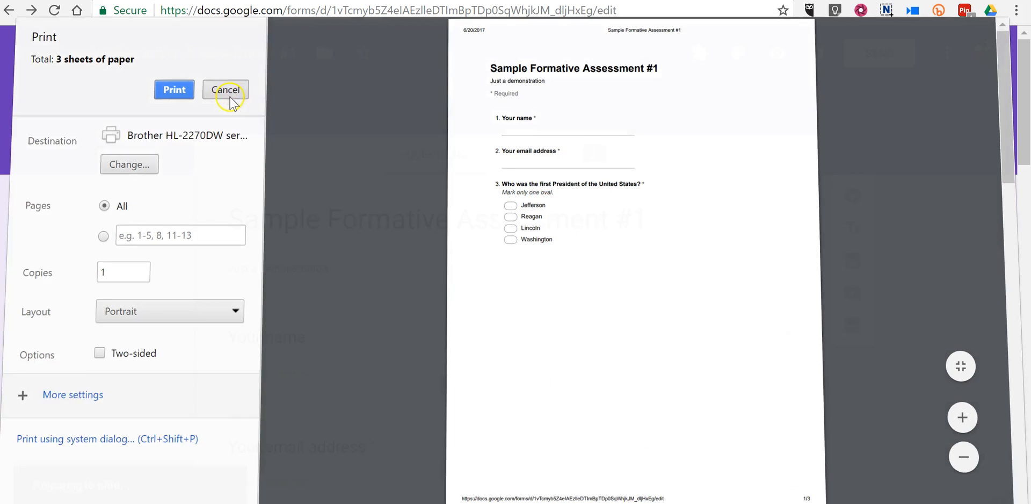
{"action": "scroll", "coordinate": [652, 375], "scroll_direction": "down", "scroll_amount": 1}
{"action": "scroll", "coordinate": [653, 375], "scroll_direction": "down", "scroll_amount": 3}
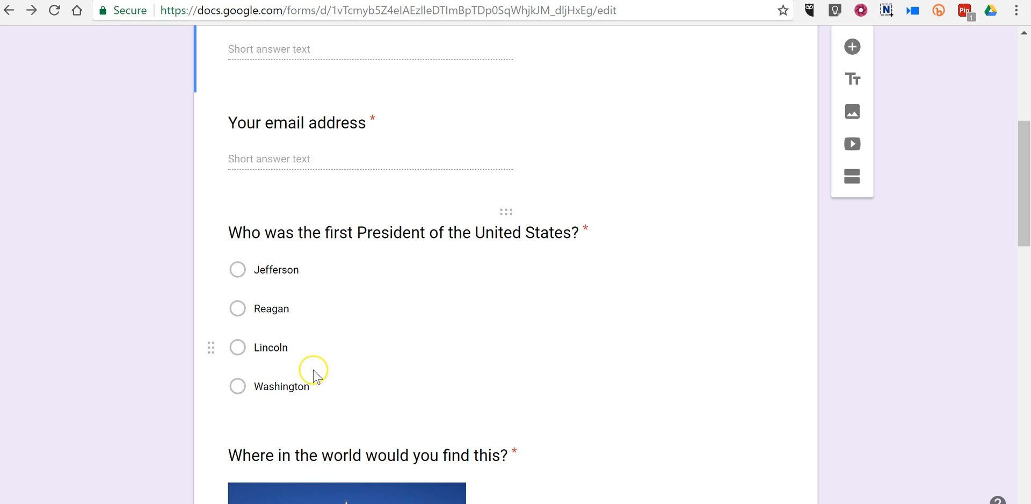
{"action": "scroll", "coordinate": [340, 315], "scroll_direction": "down", "scroll_amount": 2}
{"action": "scroll", "coordinate": [339, 315], "scroll_direction": "down", "scroll_amount": 1}
{"action": "scroll", "coordinate": [340, 313], "scroll_direction": "down", "scroll_amount": 3}
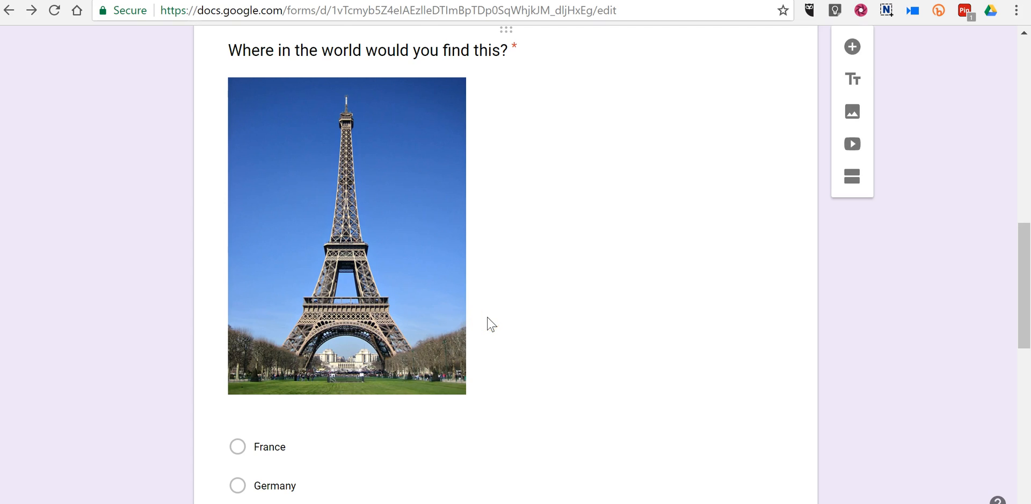
{"action": "scroll", "coordinate": [684, 300], "scroll_direction": "up", "scroll_amount": 9}
{"action": "scroll", "coordinate": [805, 201], "scroll_direction": "up", "scroll_amount": 3}
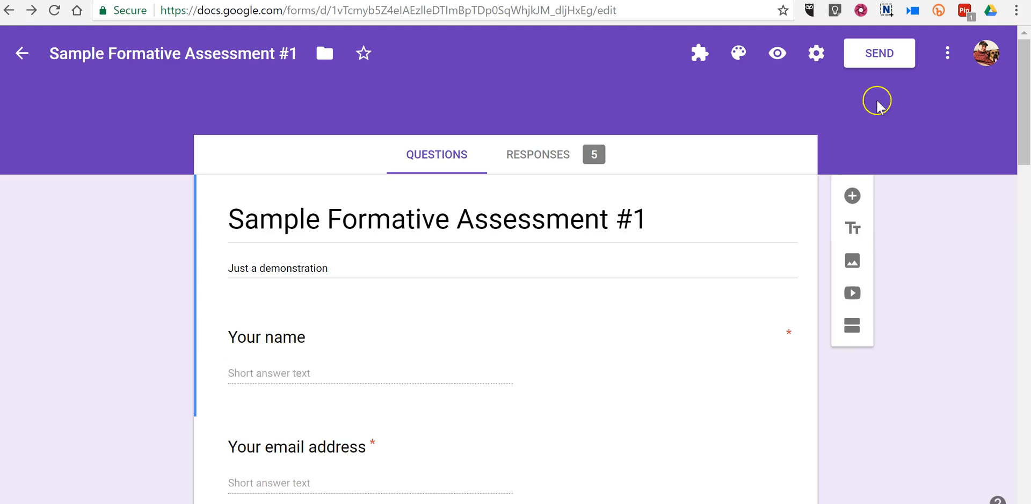
Step: Reopen the print preview and reach the Eiffel Tower and apple-and-orange image questions
{"action": "left_click", "coordinate": [947, 53]}
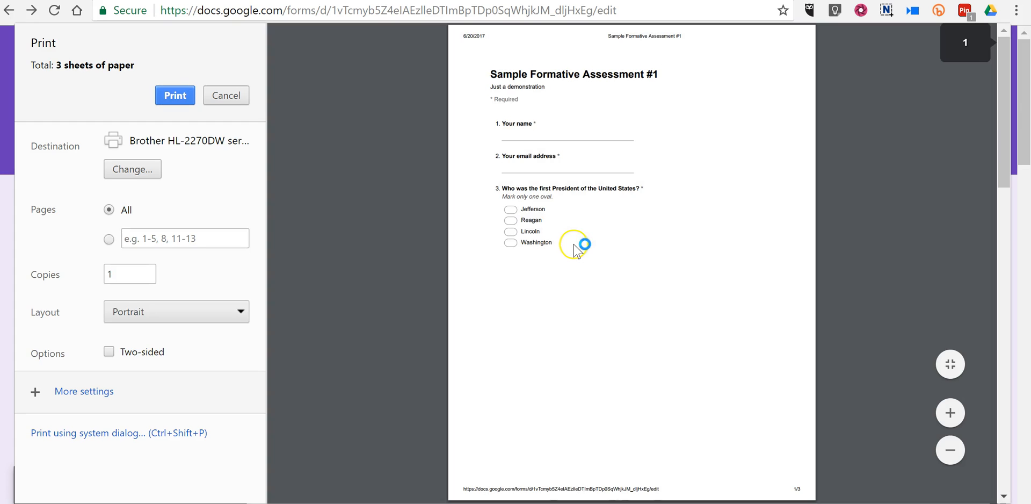
{"action": "scroll", "coordinate": [575, 250], "scroll_direction": "down", "scroll_amount": 5}
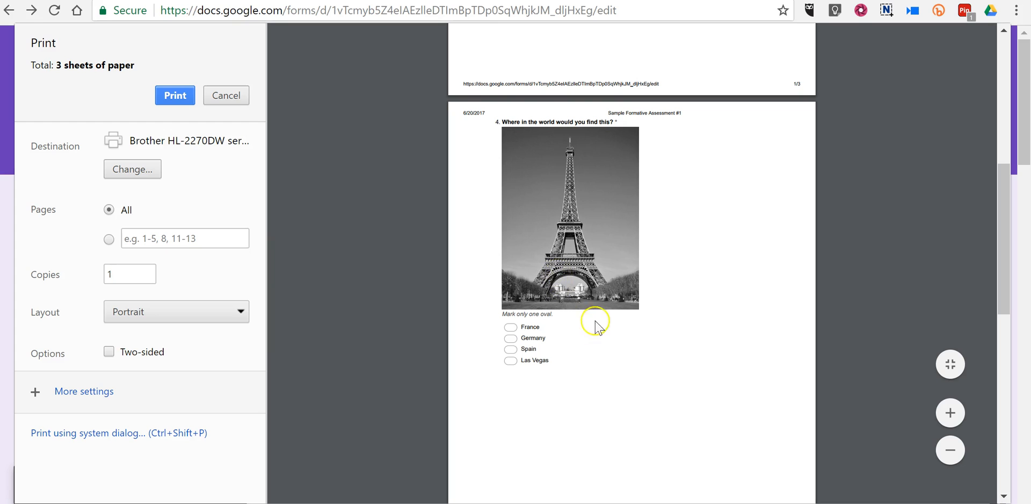
{"action": "scroll", "coordinate": [449, 271], "scroll_direction": "down", "scroll_amount": 2}
{"action": "scroll", "coordinate": [449, 272], "scroll_direction": "down", "scroll_amount": 2}
{"action": "scroll", "coordinate": [443, 265], "scroll_direction": "down", "scroll_amount": 2}
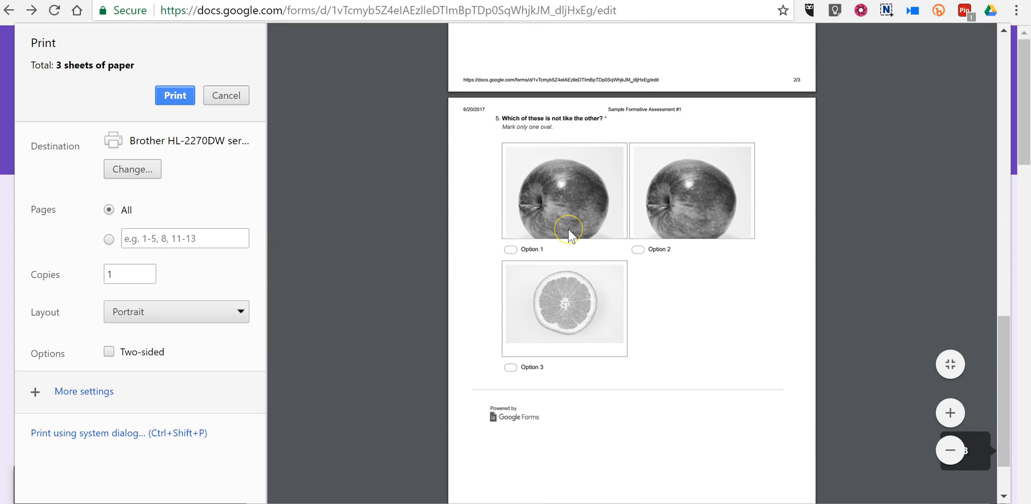
{"action": "left_click", "coordinate": [547, 243]}
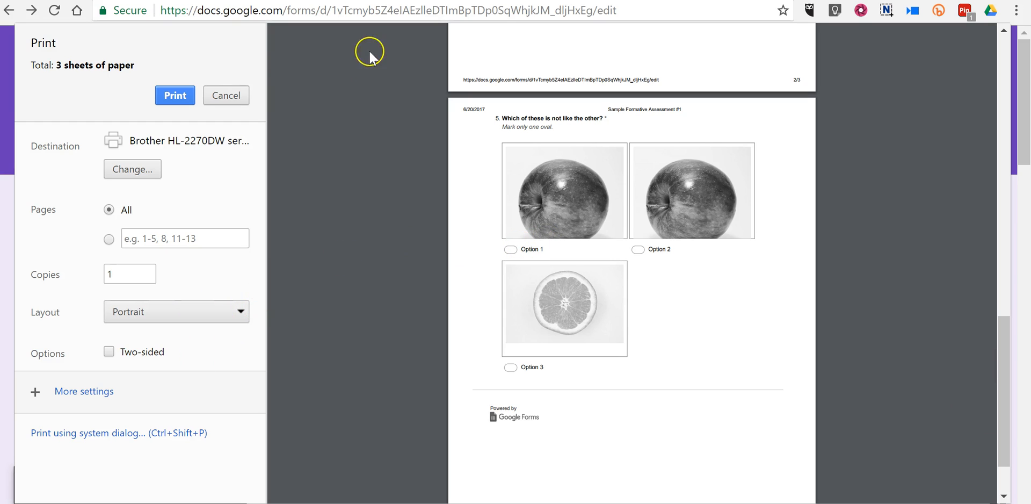
Step: Cancel printing and return to editing Sample Formative Assessment #1
{"action": "left_click", "coordinate": [225, 96]}
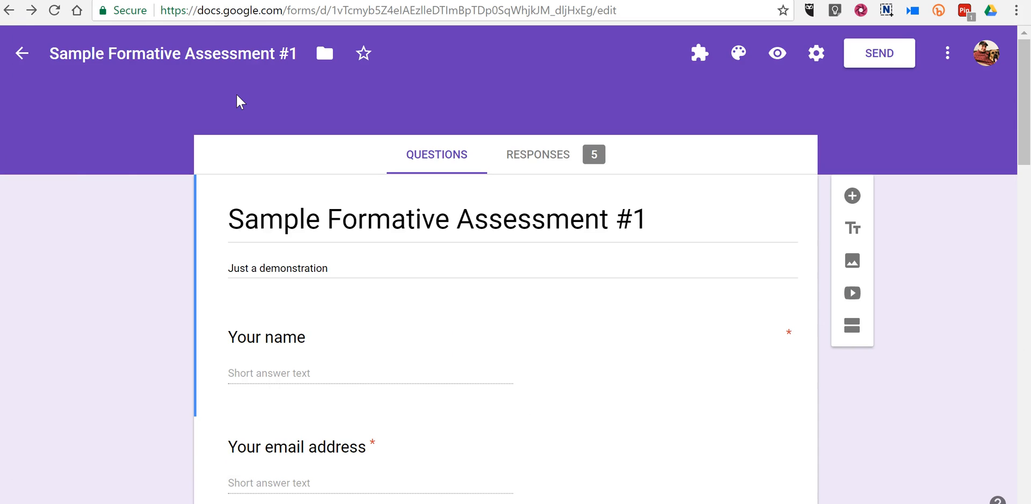